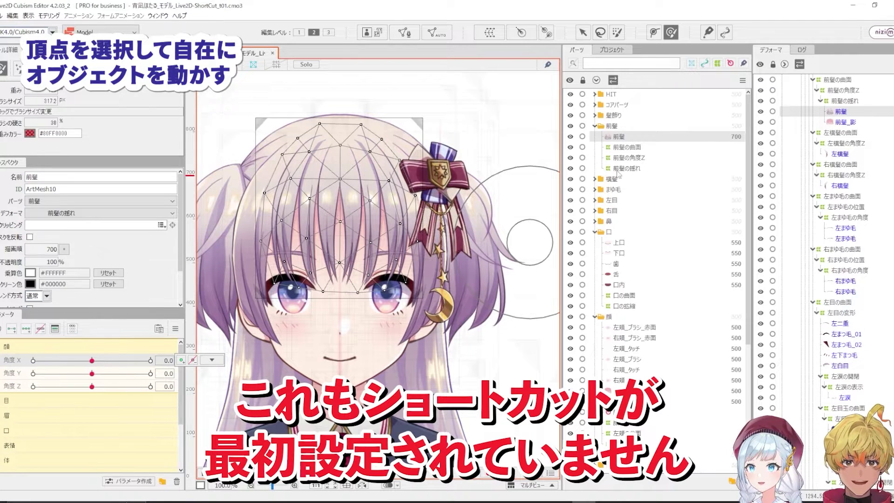
# Start a temporary warp deformation on the front hair mesh 前髪 with the arrow tool active.
pyautogui.click(582, 32)
pyautogui.scroll(-1, 384, 263)
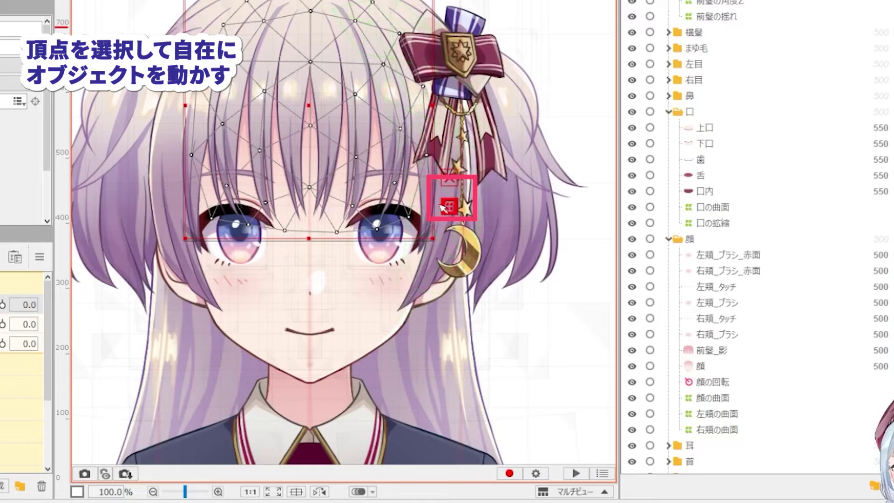
pyautogui.scroll(2, 453, 284)
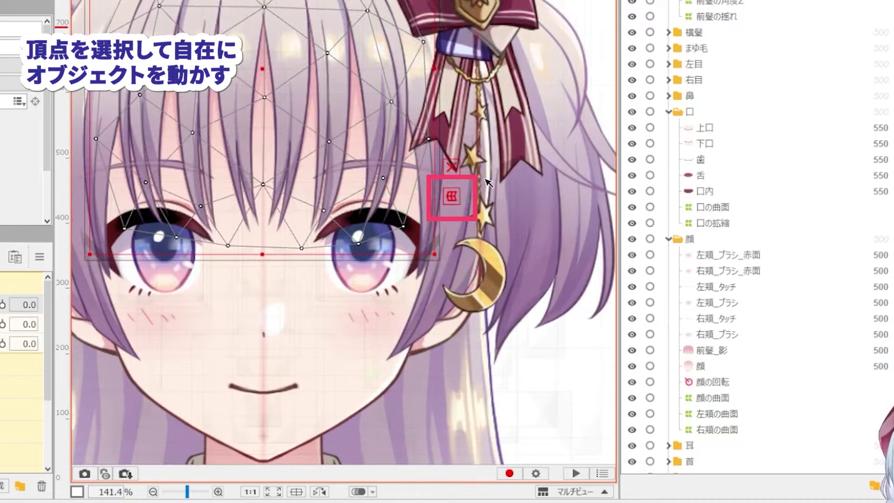
pyautogui.click(452, 196)
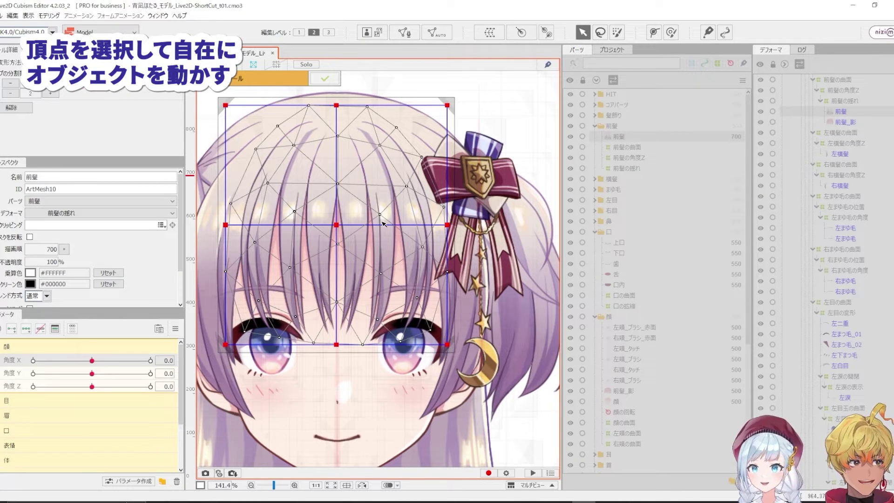
# Try pulling the temporary warp grid's centre point diagonally toward the character's left eye, and undo the move.
pyautogui.click(337, 225)
pyautogui.moveTo(336, 225); pyautogui.dragTo(386, 268)
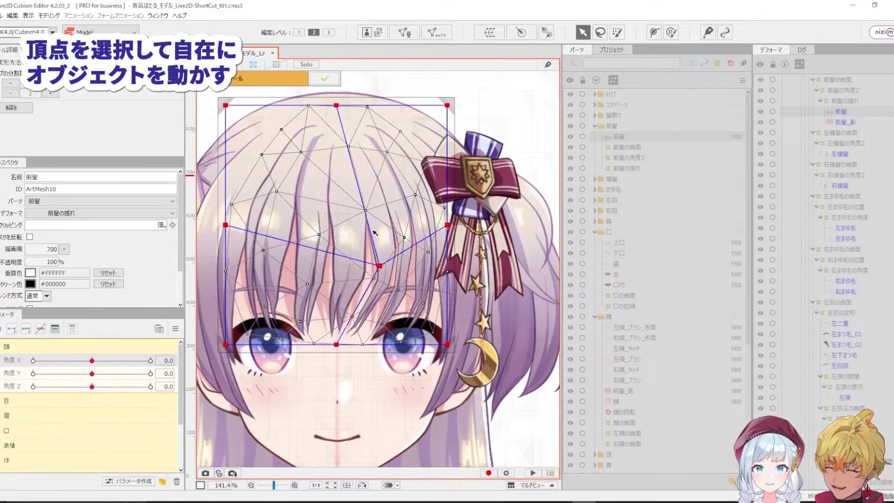
pyautogui.hotkey('ctrl', 'z')
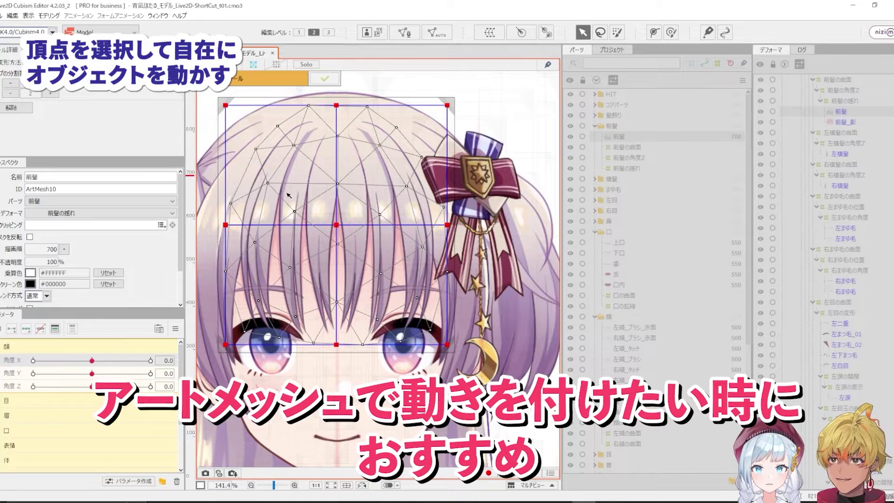
# Try finer temporary warp divisions on the front hair, restore them to 2 by 2, and finish the temporary deformation.
pyautogui.doubleClick(51, 83)
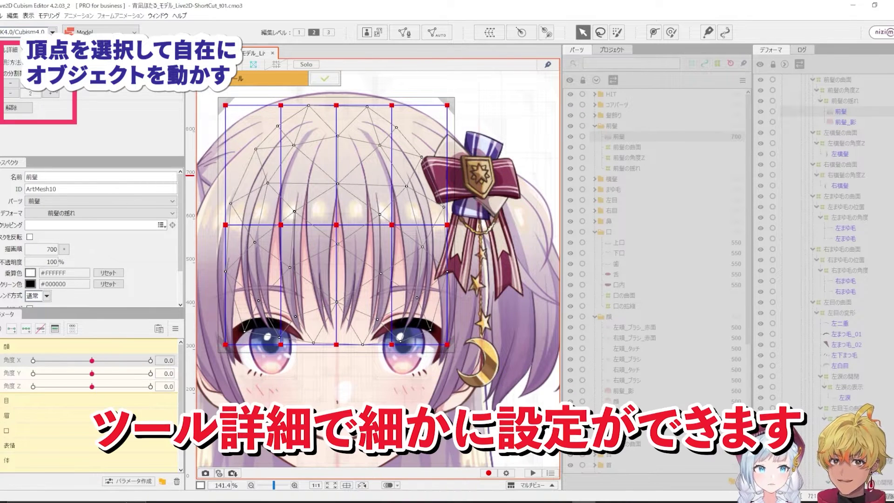
pyautogui.doubleClick(51, 95)
pyautogui.doubleClick(10, 83)
pyautogui.doubleClick(11, 93)
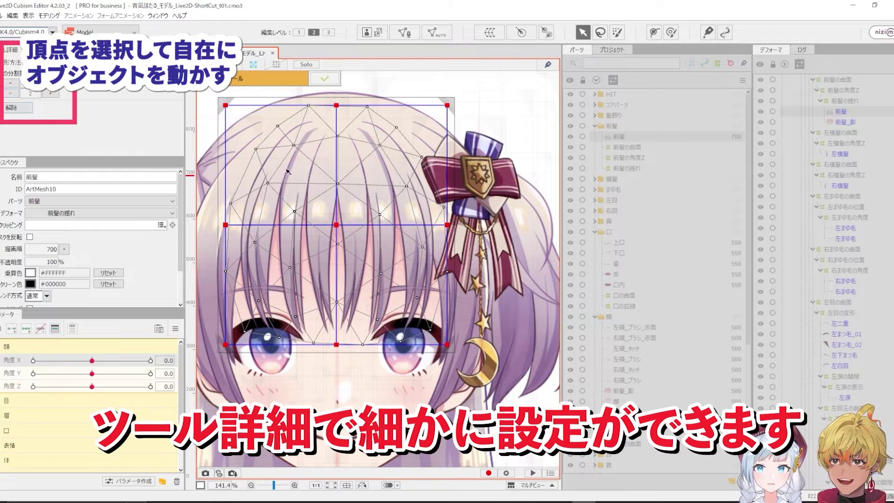
pyautogui.click(323, 82)
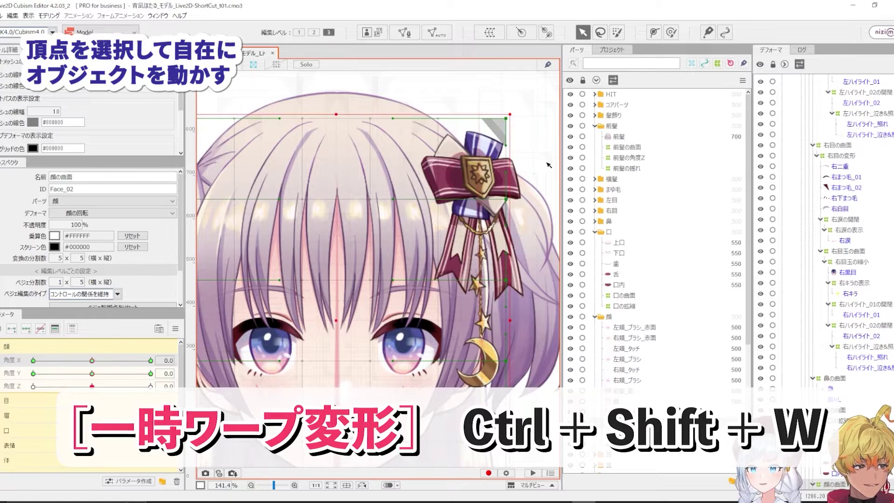
# Select the front hair mesh 前髪 and start a temporary warp deformation on it.
pyautogui.scroll(-2, 549, 165)
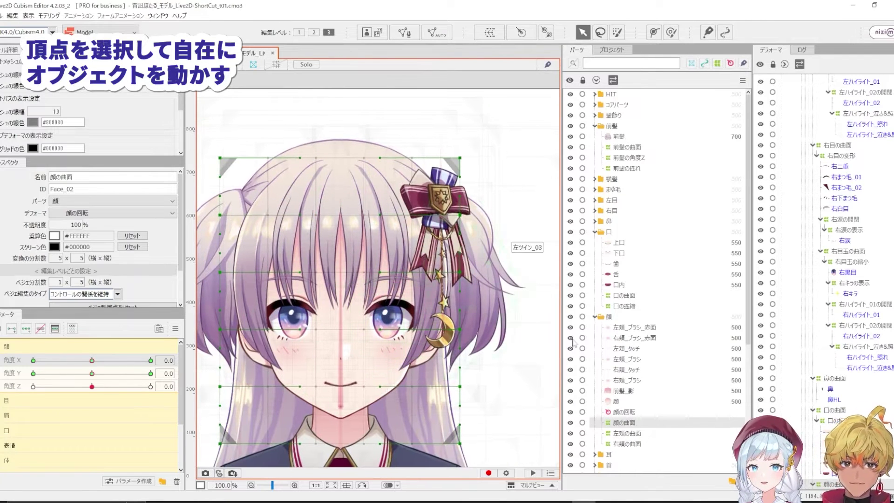
pyautogui.click(621, 136)
pyautogui.hotkey('ctrl', 'shift', 'w')
pyautogui.scroll(2, 341, 222)
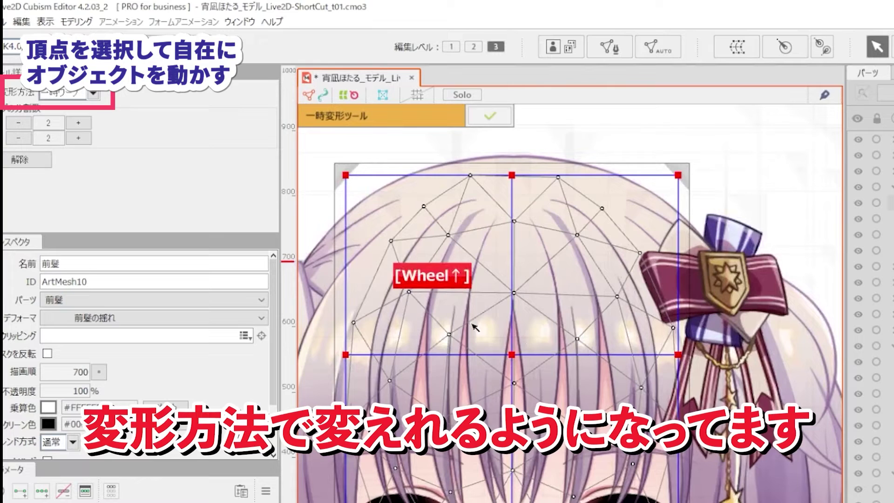
# Change the deformation method to 回転, try rotating the front hair in both directions, and leave the temporary deformation.
pyautogui.click(93, 93)
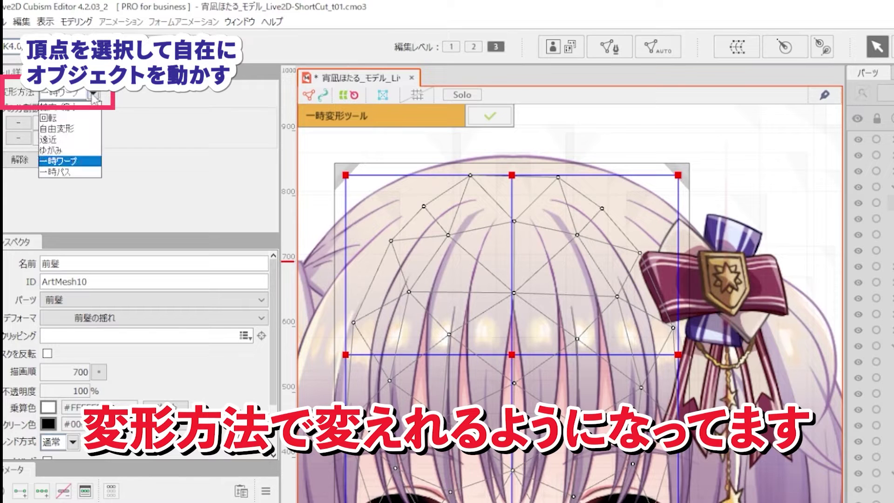
pyautogui.scroll(2, 75, 161)
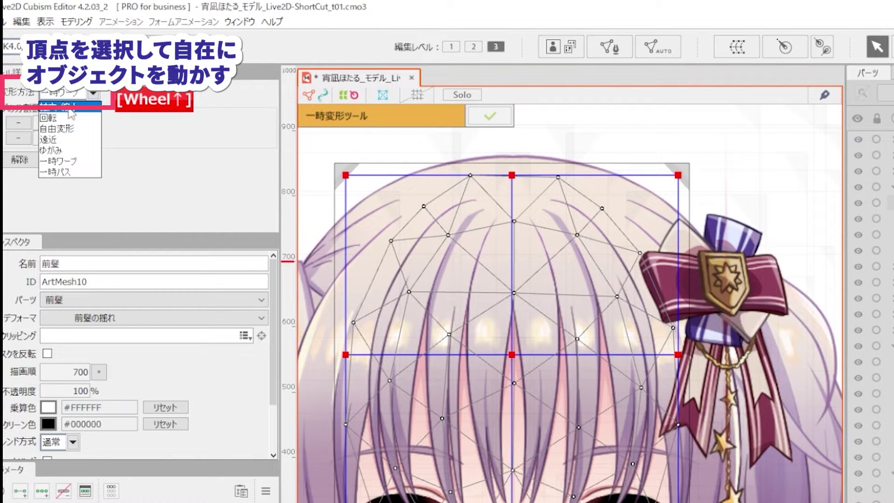
pyautogui.click(63, 119)
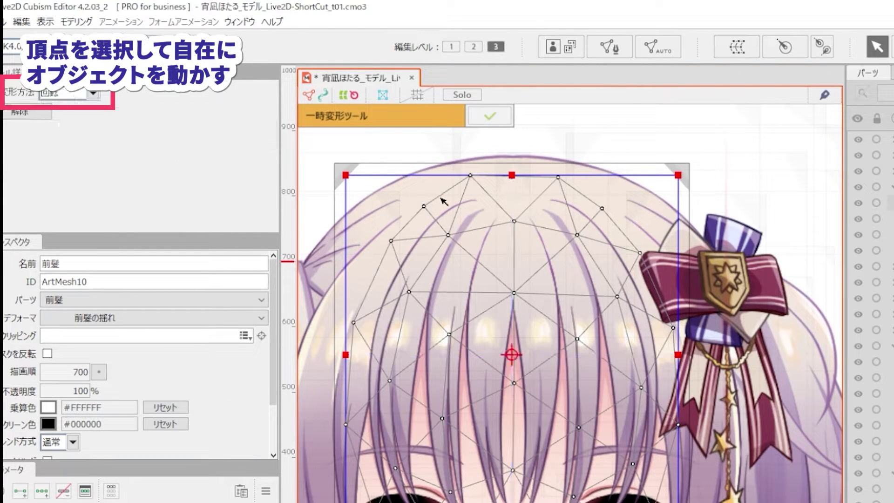
pyautogui.moveTo(345, 175); pyautogui.dragTo(337, 207)
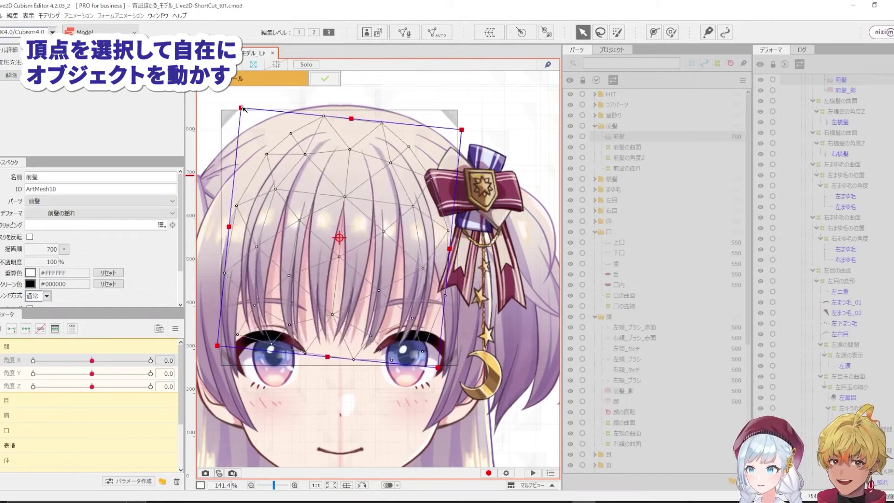
pyautogui.moveTo(223, 138); pyautogui.dragTo(255, 120)
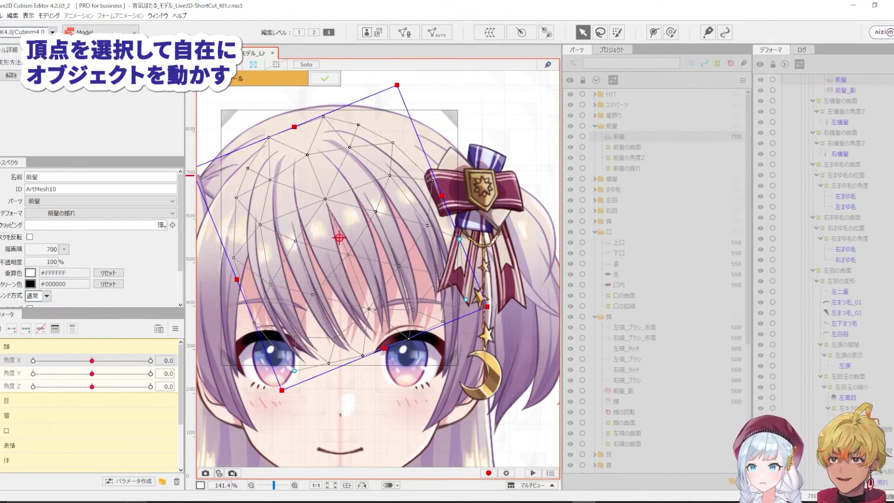
pyautogui.click(325, 78)
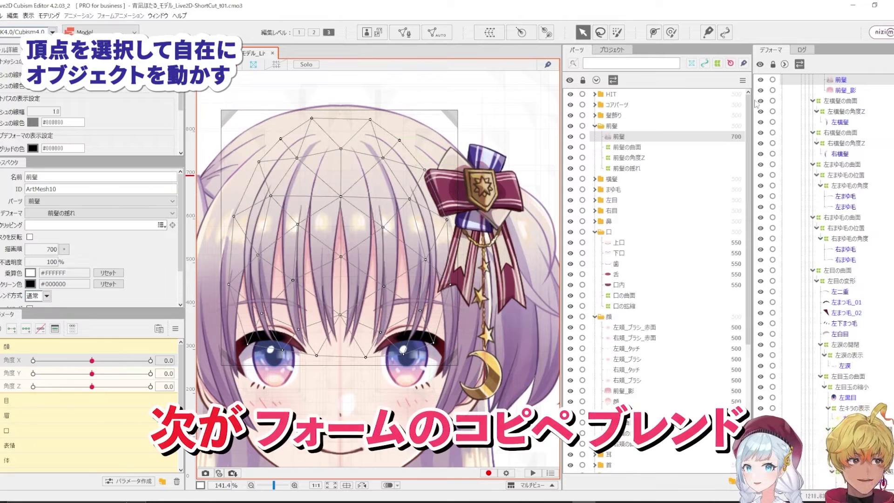
# Copy the closed-eye form of the eyelash mesh 左まつ毛_01 with the 左目 開閉 parameter at 0.0.
pyautogui.click(487, 22)
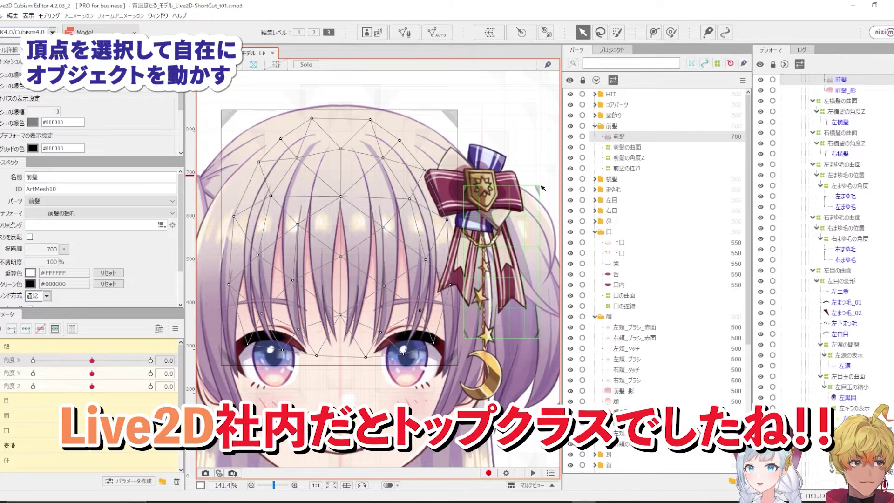
pyautogui.scroll(1, 540, 196)
pyautogui.scroll(2, 372, 299)
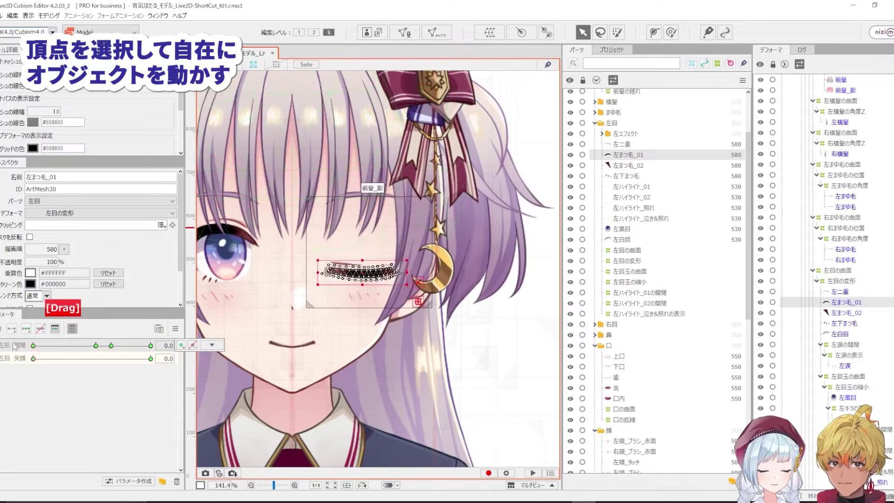
pyautogui.moveTo(13, 346); pyautogui.dragTo(36, 345)
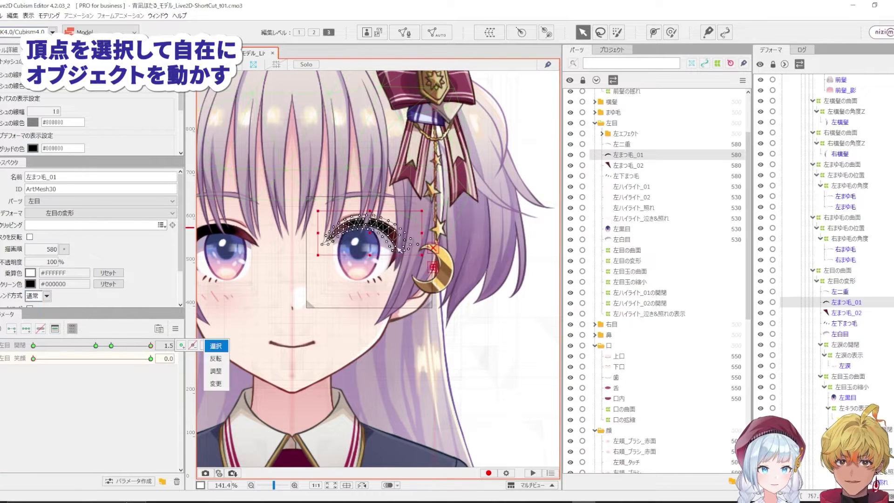
pyautogui.scroll(1, 387, 247)
pyautogui.press('s')
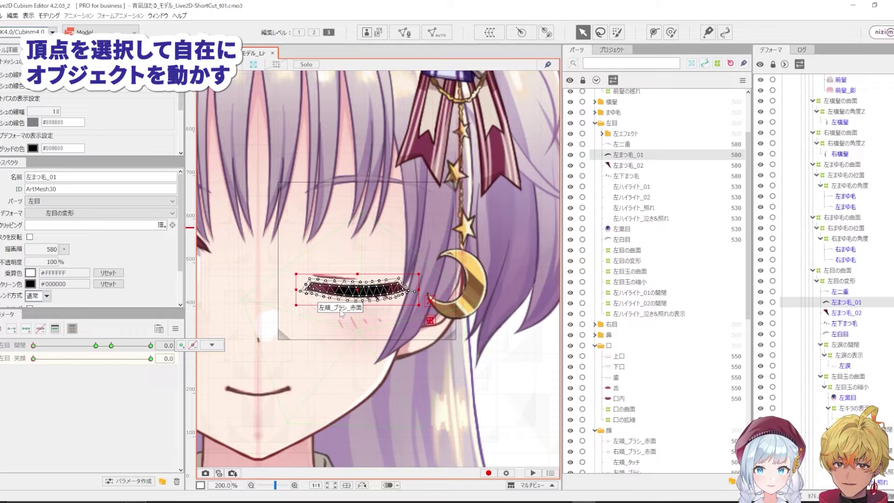
pyautogui.hotkey('ctrl', 'shift', 'c')
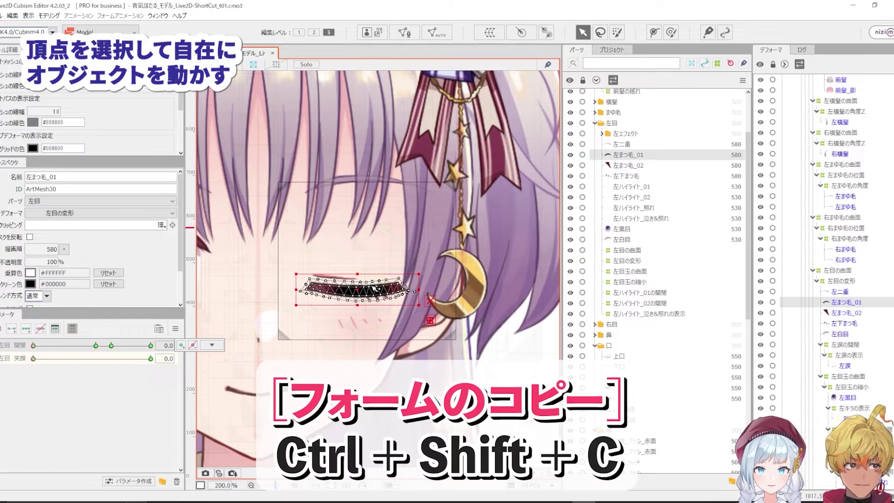
pyautogui.hotkey('ctrl', 'shift', 'c')
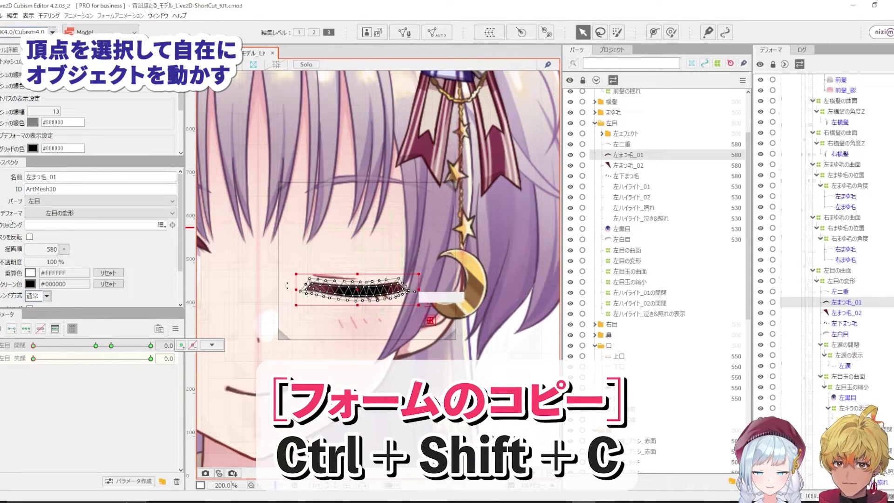
# Set 左目 開閉 to 1.0 and paste the copied closed form onto 左まつ毛_01.
pyautogui.click(110, 347)
pyautogui.rightClick(109, 346)
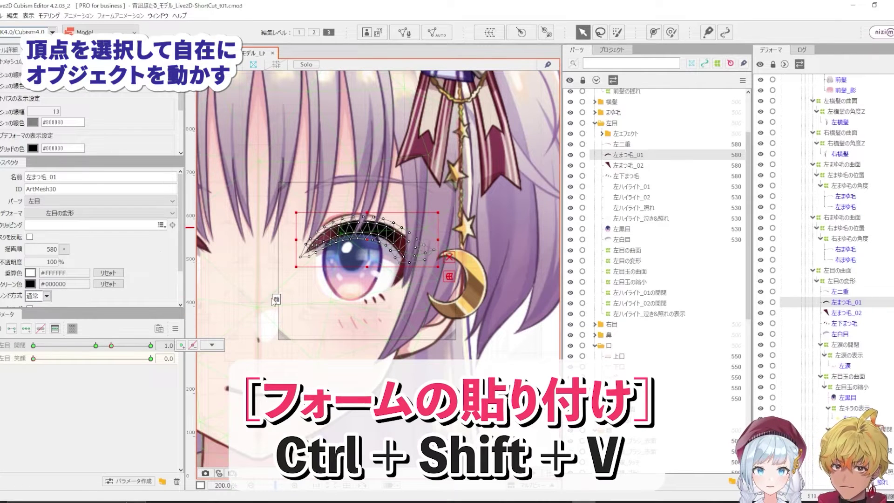
pyautogui.hotkey('ctrl', 'shift', 'v')
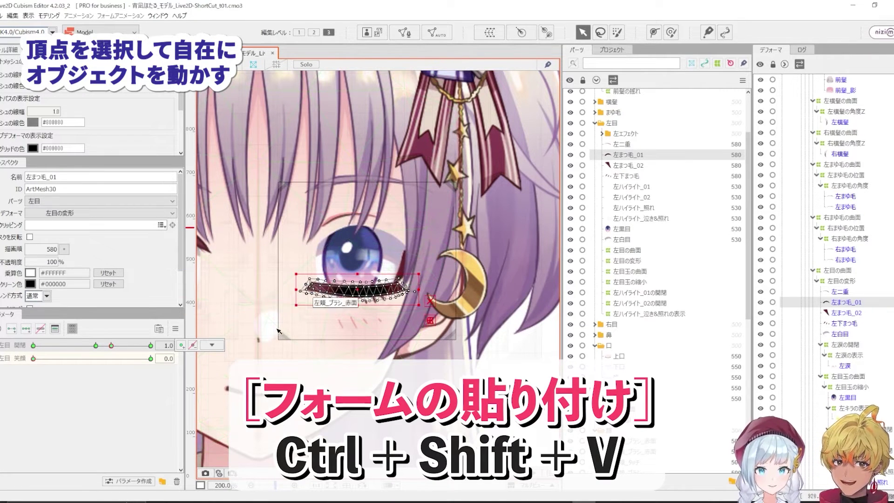
# Compare the eyelash at the 0.0 and 1.0 keys of 左目 開閉, and undo the pasted form.
pyautogui.rightClick(34, 345)
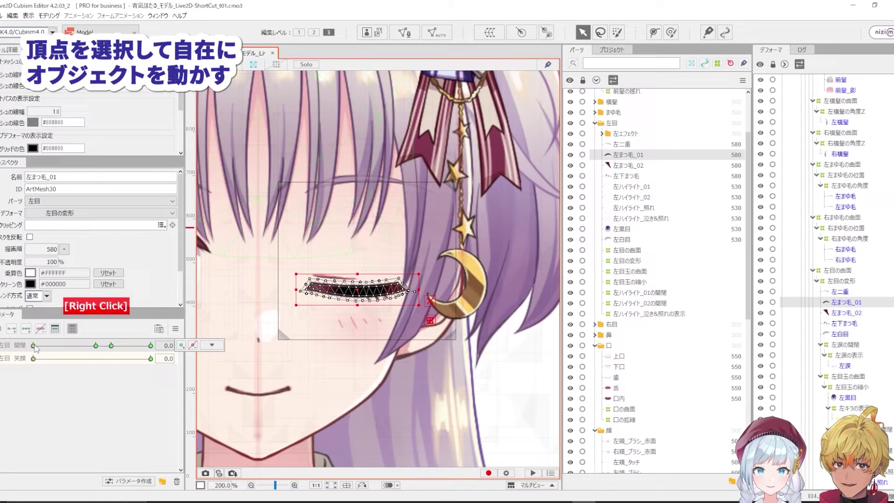
pyautogui.rightClick(112, 346)
pyautogui.hotkey('ctrl', 'z')
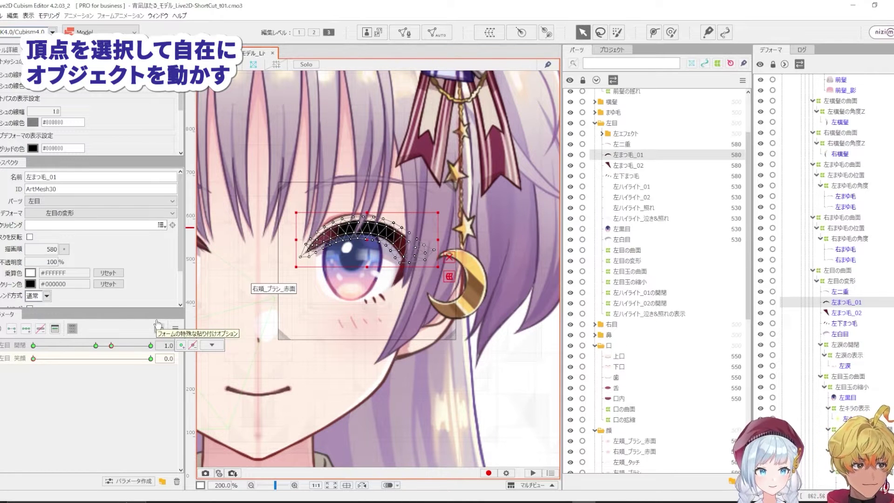
# Copy the form of only the inner-end vertices of 左まつ毛_01 at 左目 開閉 0.0 and paste it at 1.0.
pyautogui.scroll(2, 327, 240)
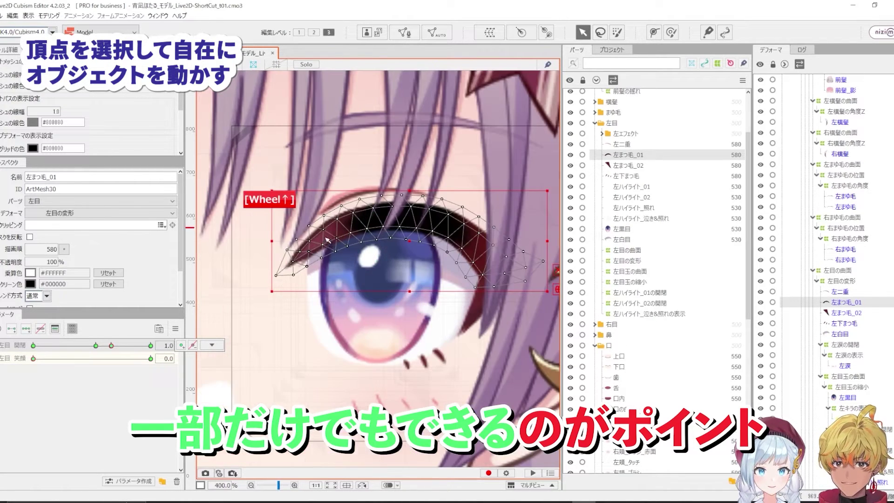
pyautogui.scroll(-1, 329, 244)
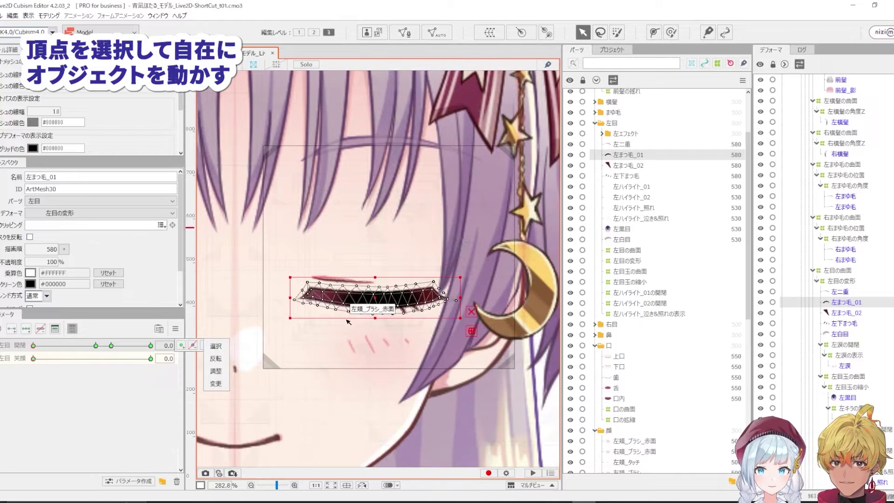
pyautogui.moveTo(273, 266); pyautogui.dragTo(347, 345)
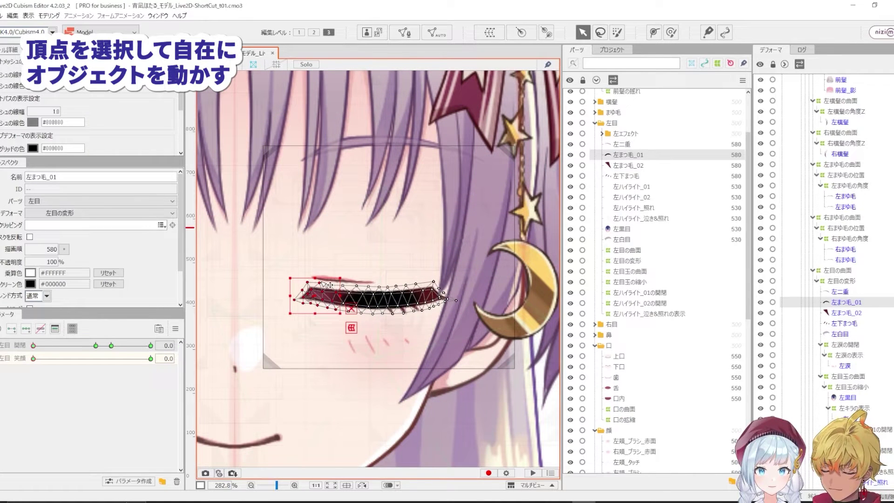
pyautogui.hotkey('ctrl', 'shift', 'c')
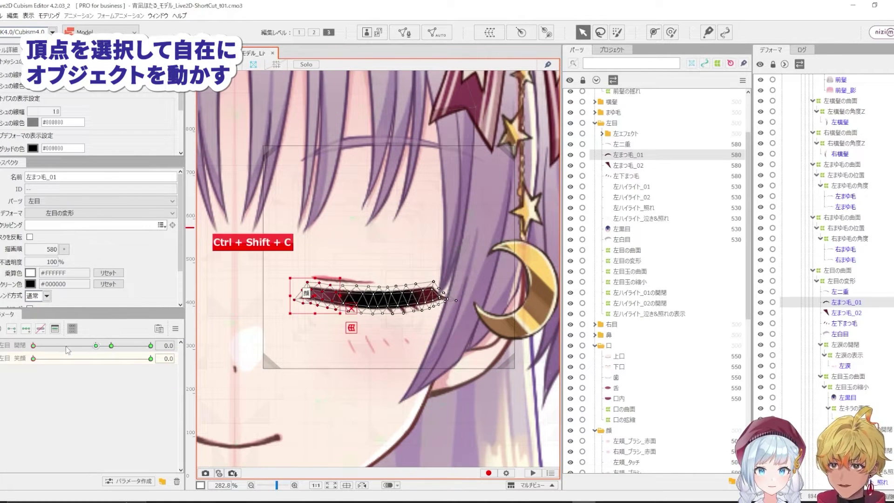
pyautogui.rightClick(150, 345)
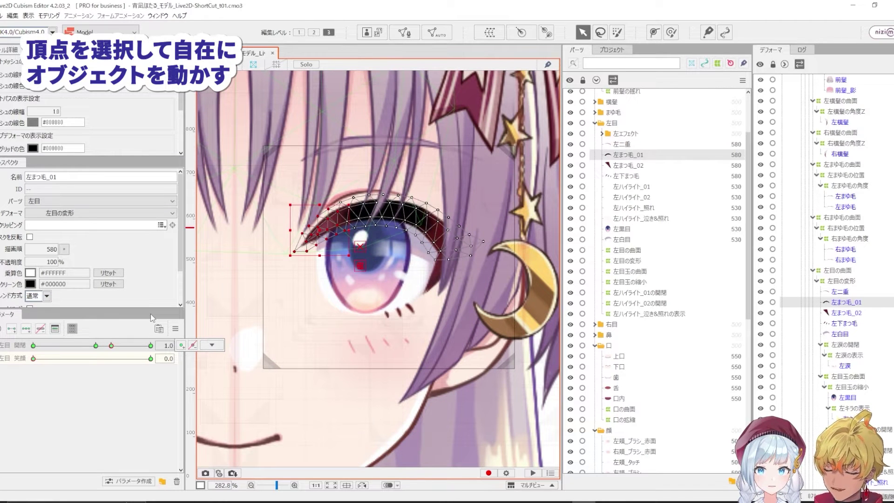
pyautogui.hotkey('ctrl', 'shift', 'v')
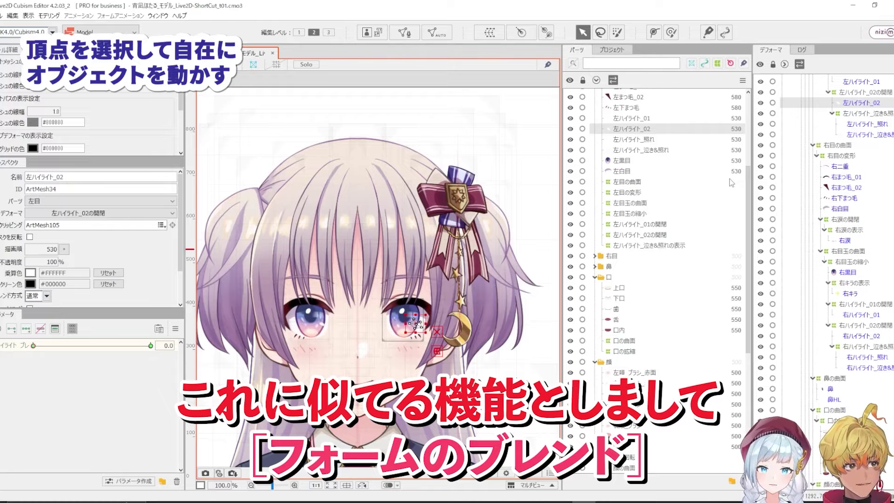
# Try blending the copied form onto 左まつ毛_01 at 左目 開閉 1.0, resetting 適用度 to 0 and varying it.
pyautogui.scroll(3, 654, 306)
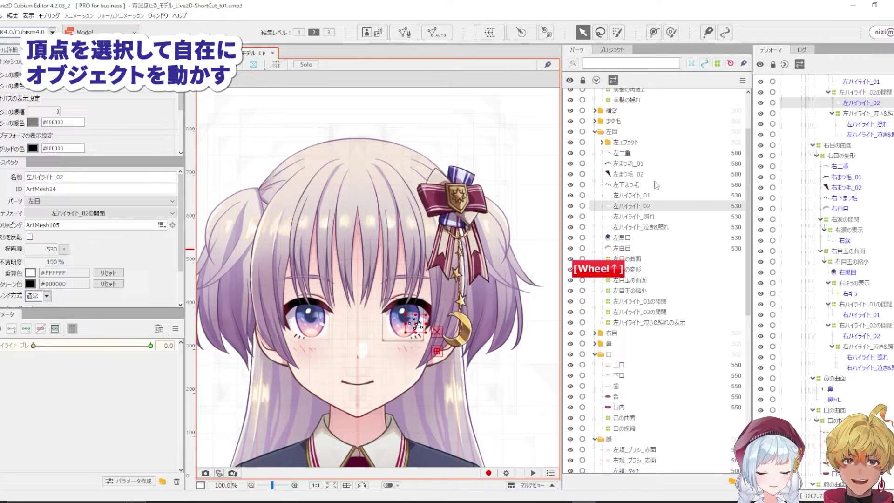
pyautogui.click(624, 166)
pyautogui.scroll(3, 442, 336)
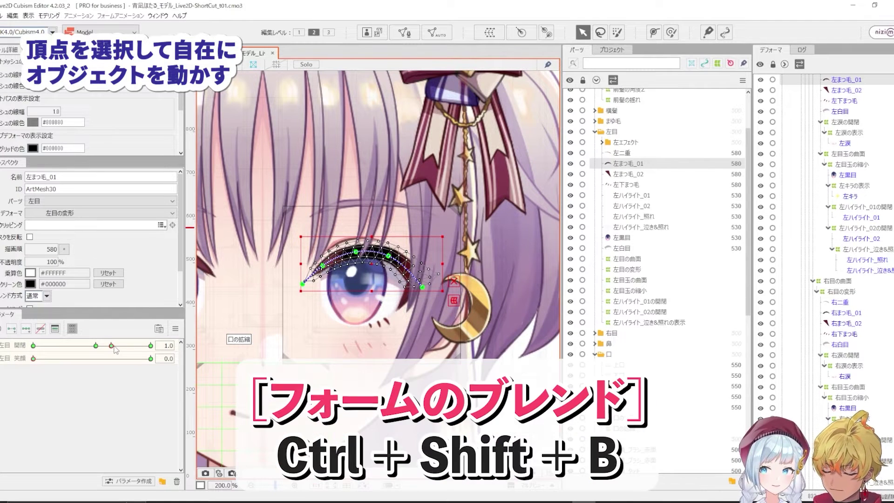
pyautogui.hotkey('ctrl', 'shift', 'b')
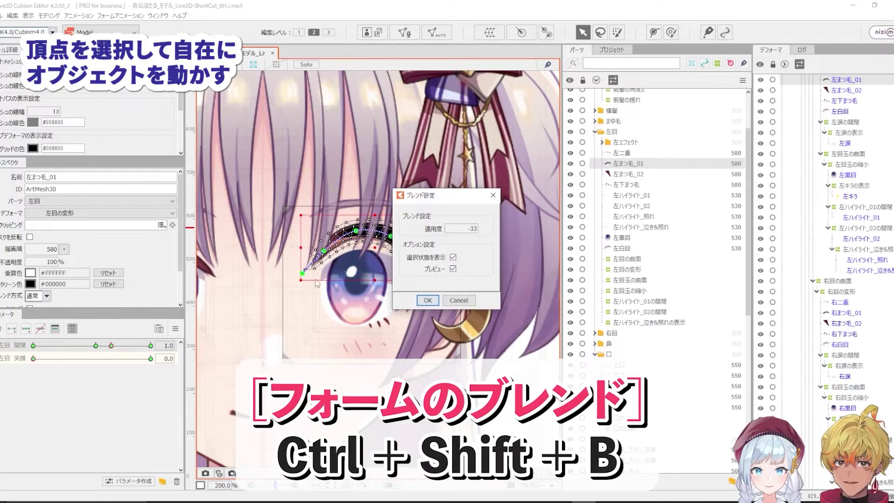
pyautogui.moveTo(437, 201); pyautogui.dragTo(509, 186)
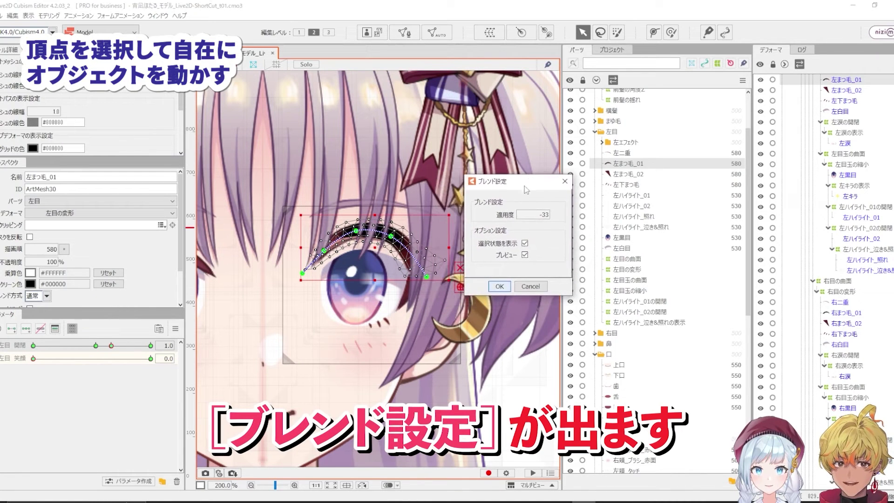
pyautogui.click(547, 215)
pyautogui.write('0')
pyautogui.press('Return')
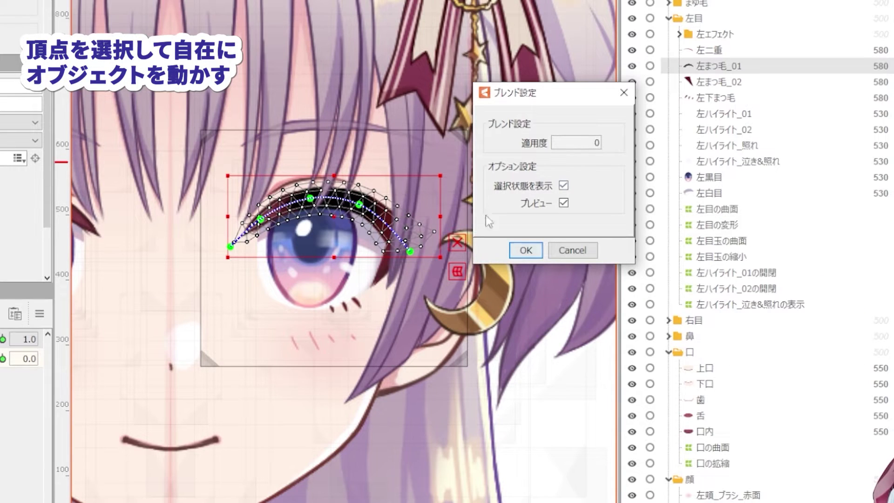
pyautogui.moveTo(586, 144); pyautogui.dragTo(658, 143)
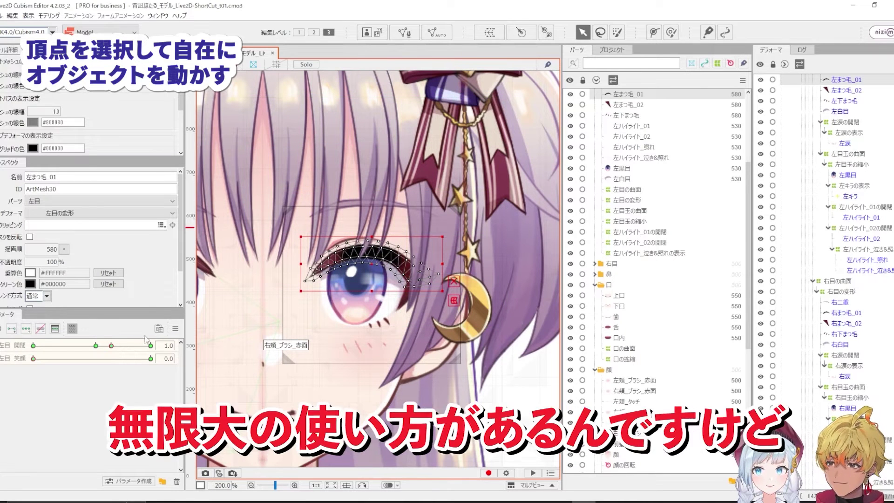
# Compare the eyelash mesh 左まつ毛_01 at the 1.0 and 1.5 keys of 左目 開閉.
pyautogui.moveTo(114, 350); pyautogui.dragTo(168, 346)
pyautogui.rightClick(112, 346)
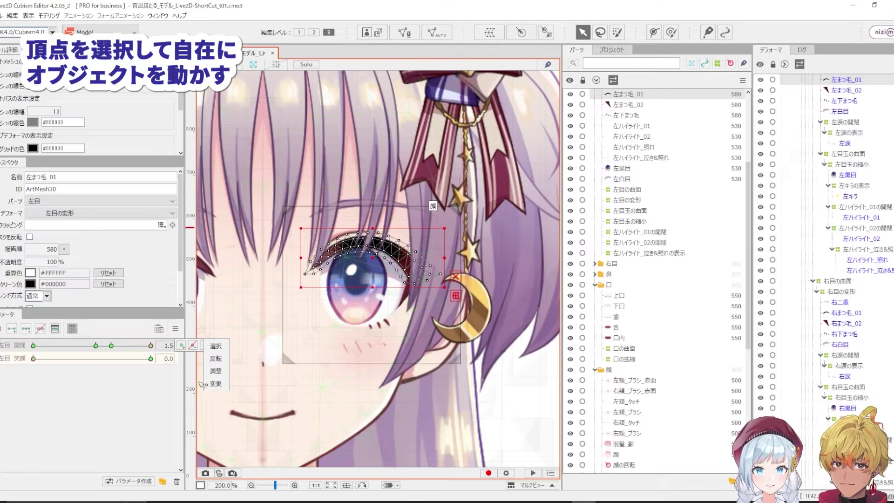
pyautogui.rightClick(111, 347)
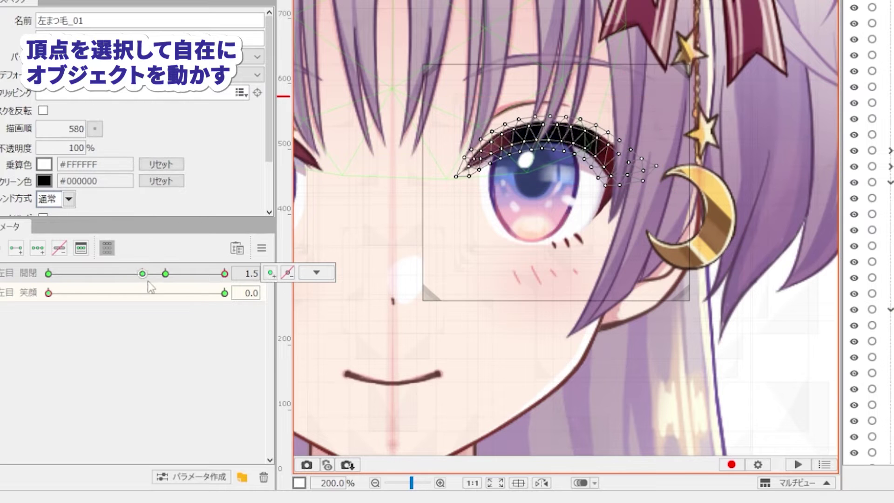
pyautogui.rightClick(165, 274)
# Copy the closed-eye form of 左まつ毛_01 with 左目 開閉 at 0.0.
pyautogui.moveTo(166, 274); pyautogui.dragTo(49, 278)
pyautogui.rightClick(171, 278)
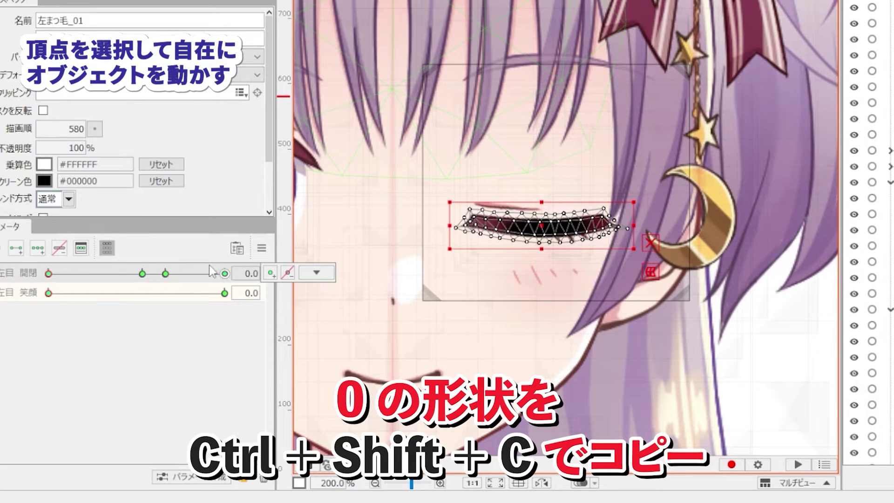
pyautogui.hotkey('ctrl', 'shift', 'c')
# Set 左目 開閉 to 1.5 and preview a blend of the copied form onto 左まつ毛_01 with 適用度 -20.
pyautogui.rightClick(166, 277)
pyautogui.moveTo(173, 277); pyautogui.dragTo(257, 279)
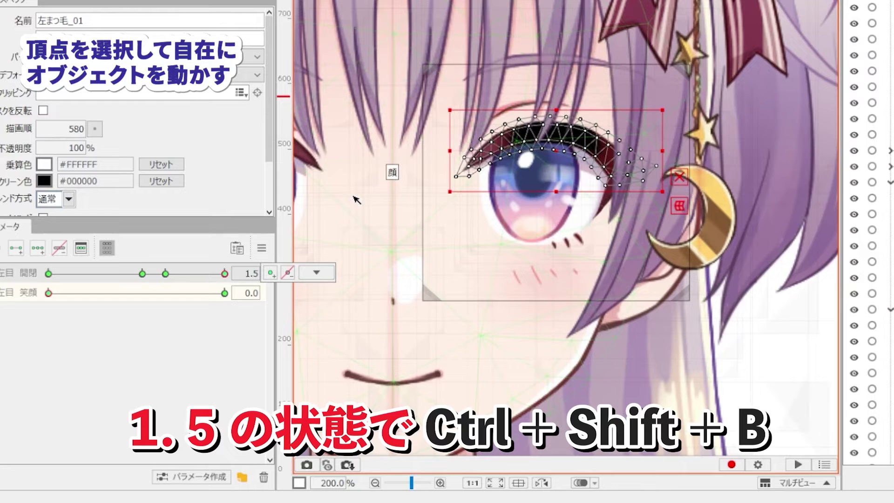
pyautogui.hotkey('ctrl', 'shift', 'b')
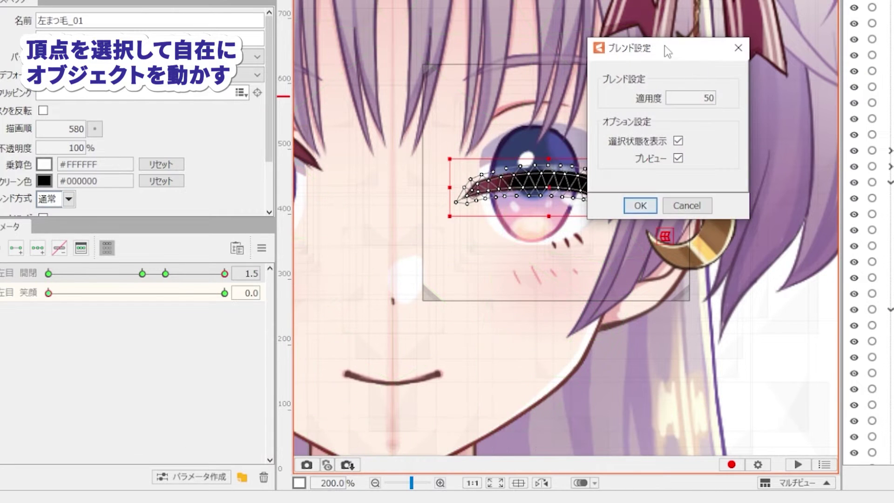
pyautogui.moveTo(666, 47); pyautogui.dragTo(823, 4)
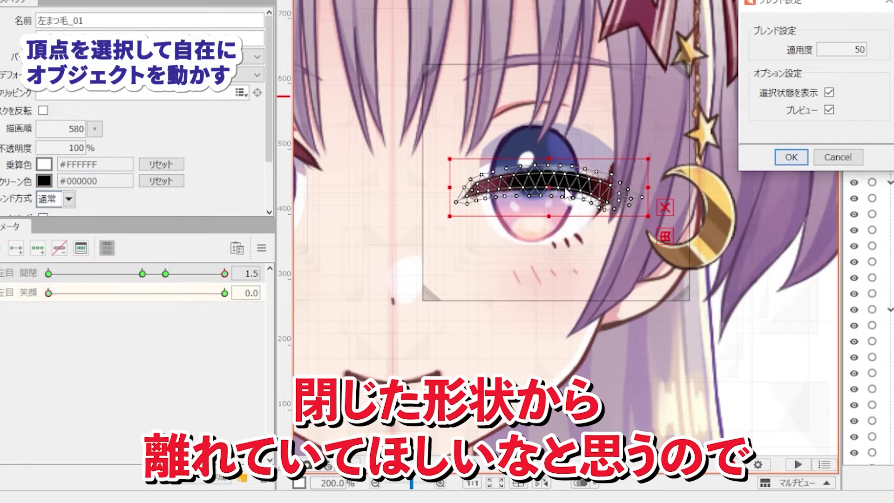
pyautogui.doubleClick(863, 50)
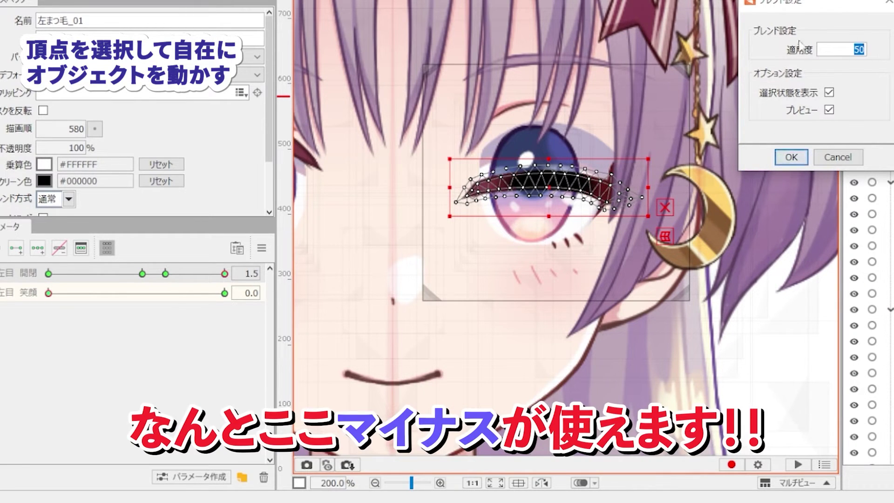
pyautogui.write('-2')
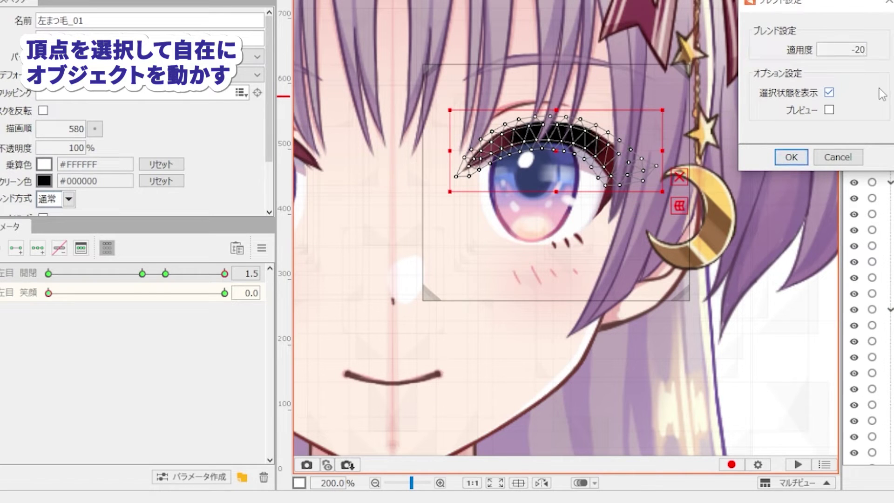
# Compare the eyelash with the blend preview off and on, and apply the blend with 適用度 -15.
pyautogui.click(829, 111)
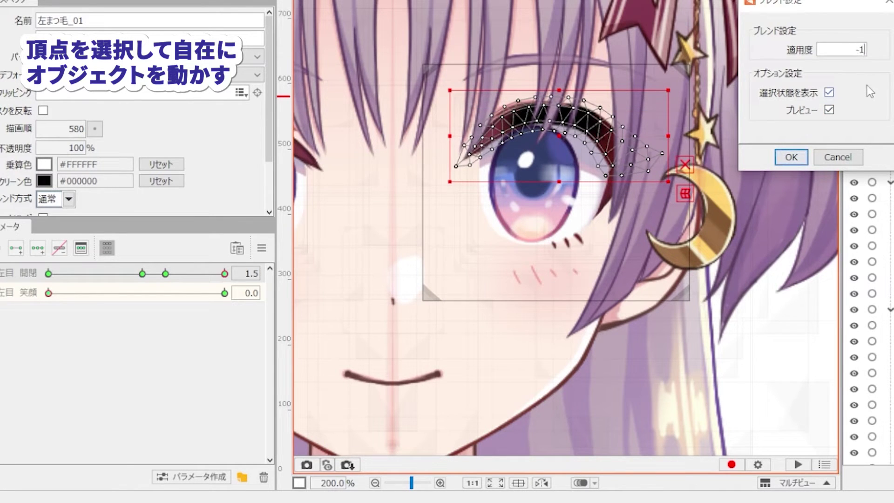
pyautogui.press('Return')
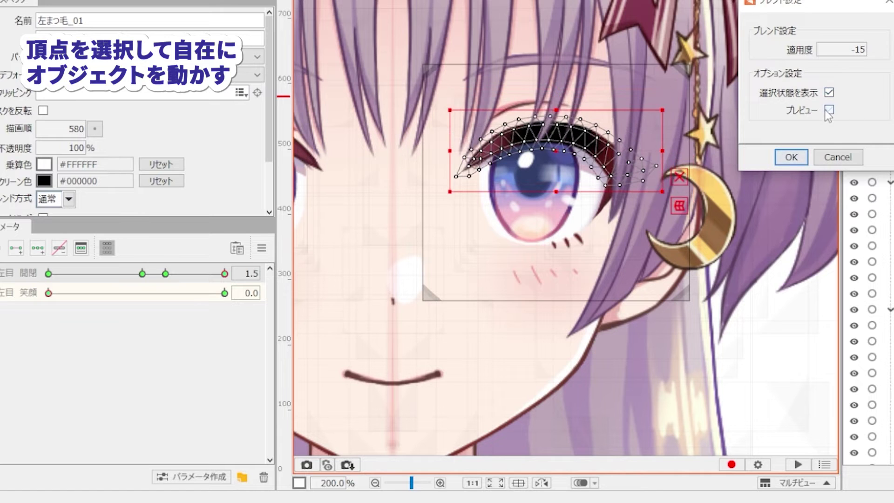
pyautogui.click(791, 157)
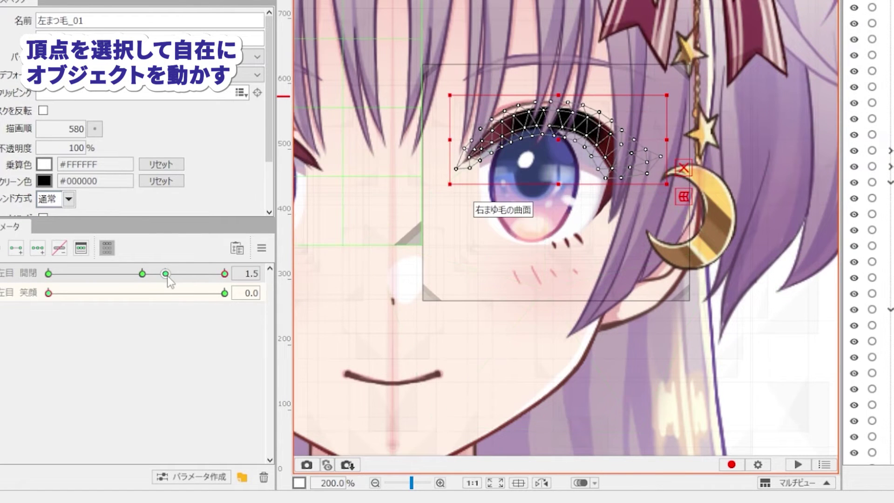
# Check the blended eyelash by moving 左目 開閉 between 0.0, 1.0 and 1.5.
pyautogui.moveTo(166, 274); pyautogui.dragTo(48, 275)
pyautogui.rightClick(165, 274)
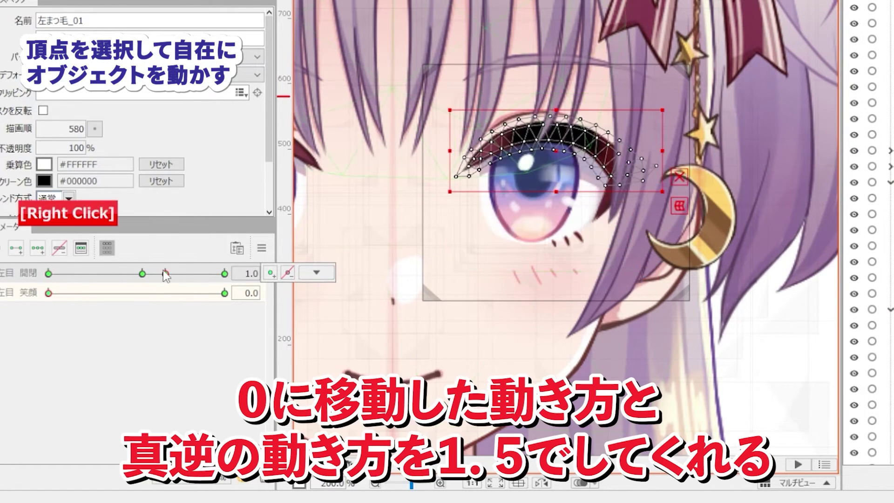
pyautogui.moveTo(164, 274); pyautogui.dragTo(232, 279)
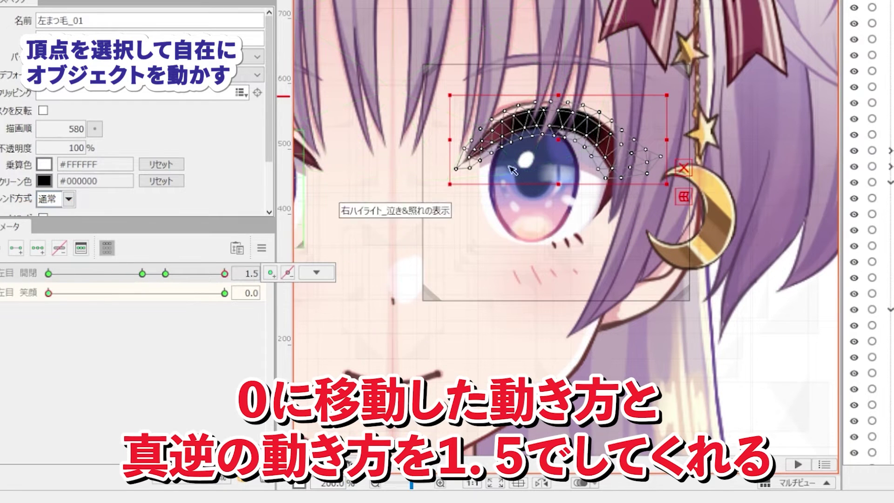
pyautogui.moveTo(225, 275); pyautogui.dragTo(251, 251)
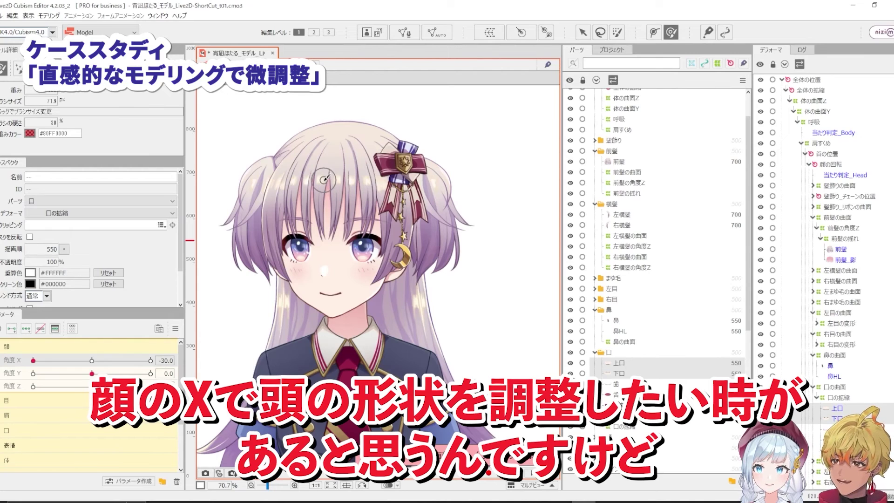
# Select the 前髪 mesh and look through the parameter list down to the 揺れ group and back to 角度 X.
pyautogui.click(627, 164)
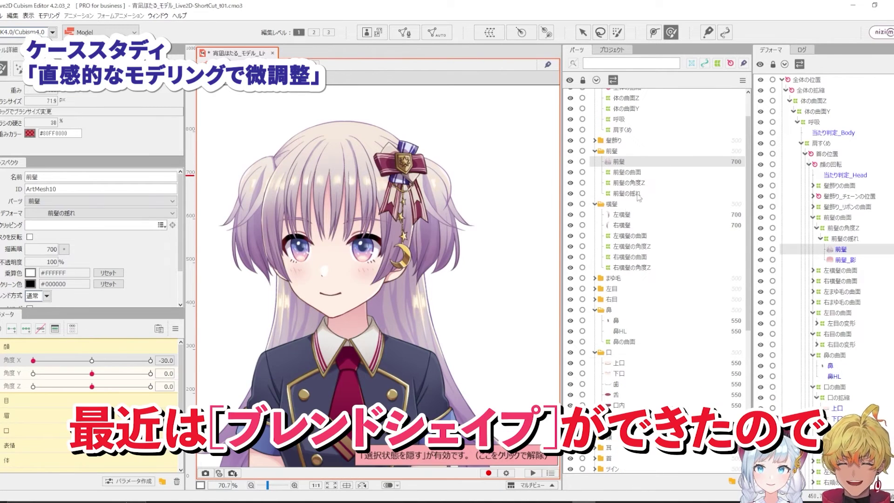
pyautogui.click(629, 163)
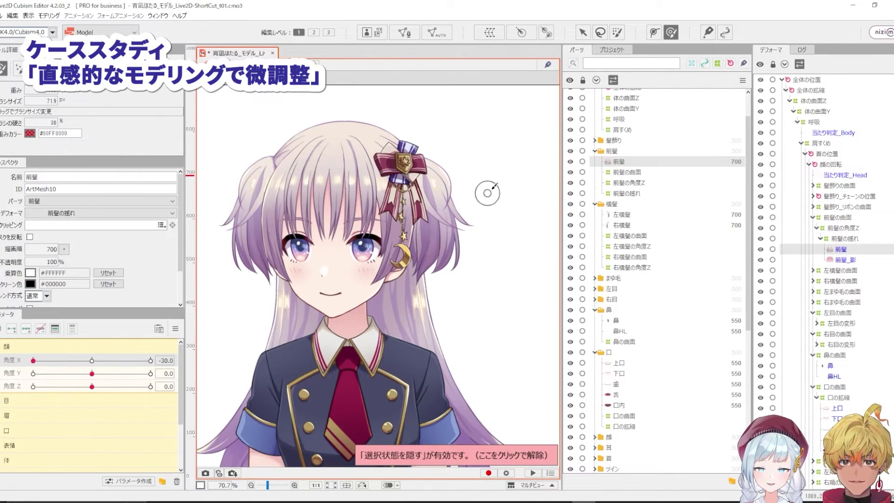
pyautogui.scroll(3, 319, 178)
pyautogui.moveTo(319, 178); pyautogui.dragTo(322, 199)
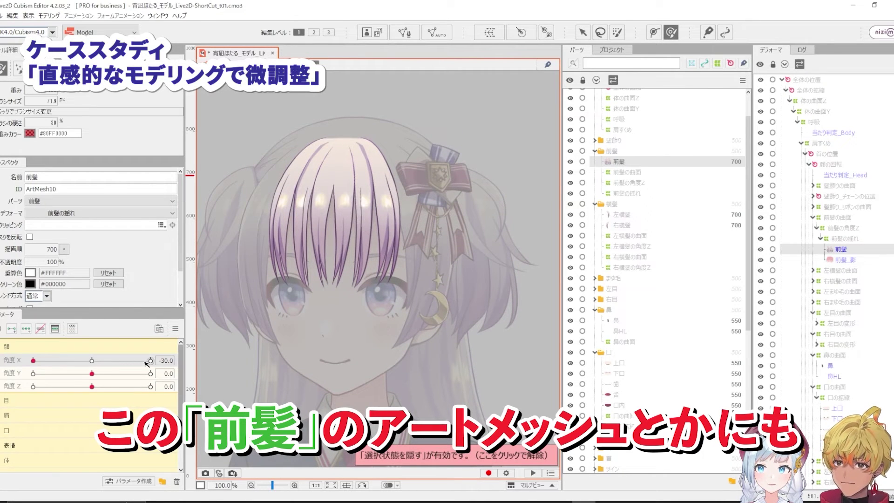
pyautogui.scroll(-3, 95, 393)
pyautogui.scroll(-3, 73, 407)
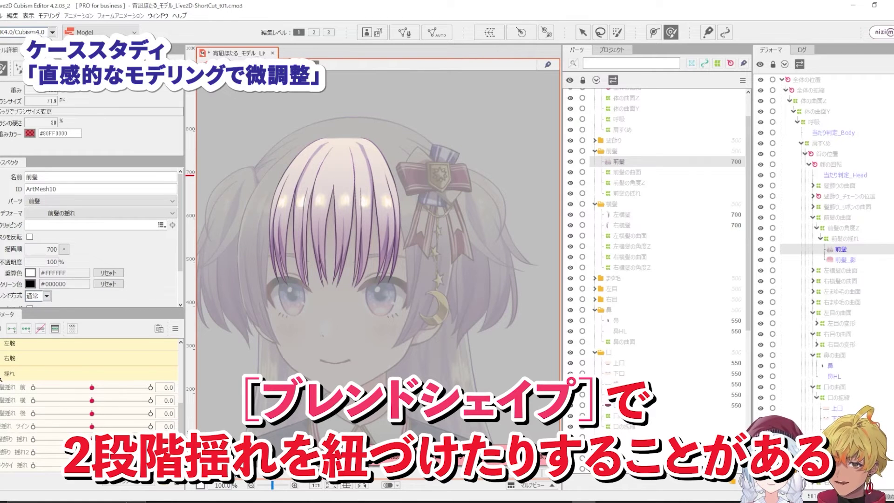
pyautogui.scroll(3, 91, 409)
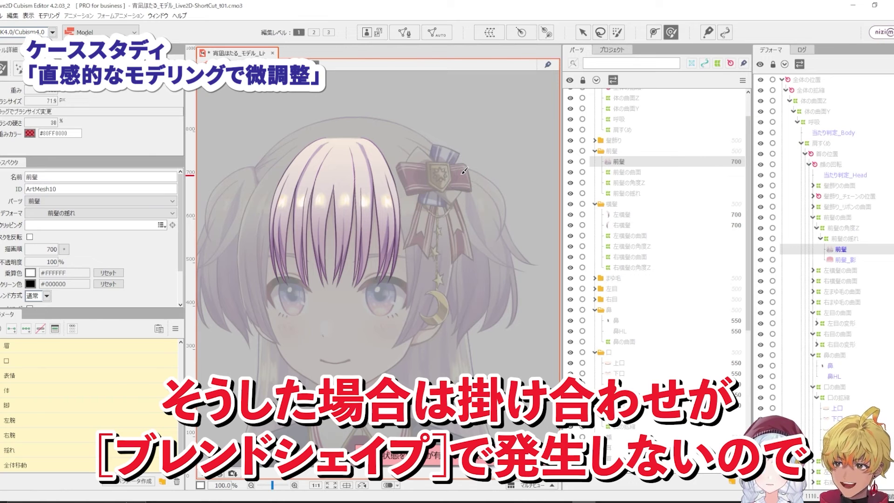
pyautogui.scroll(3, 65, 378)
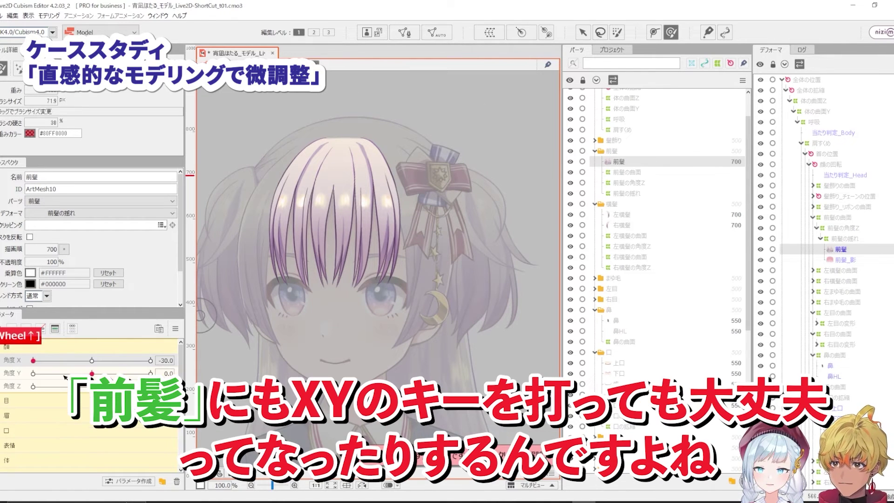
# Preview how the front hair follows the head turn by moving 角度 X through its range.
pyautogui.rightClick(94, 360)
pyautogui.moveTo(94, 360); pyautogui.dragTo(160, 360)
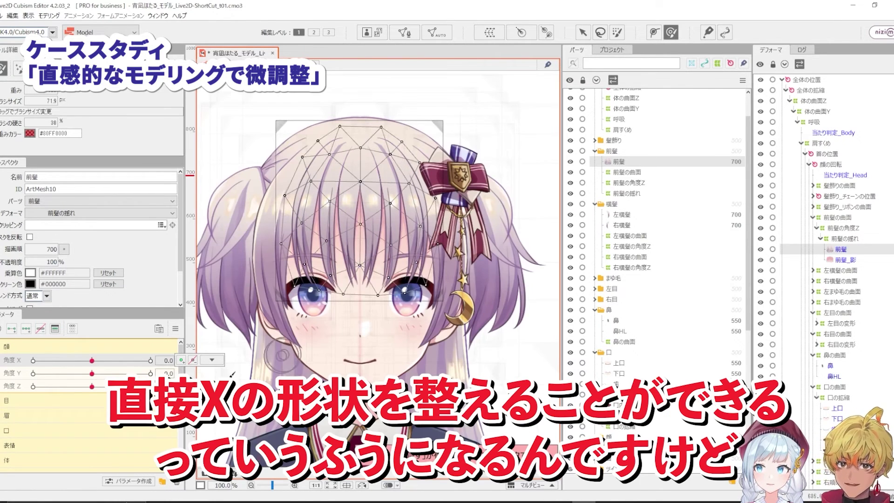
pyautogui.moveTo(92, 361); pyautogui.dragTo(28, 362)
pyautogui.rightClick(92, 362)
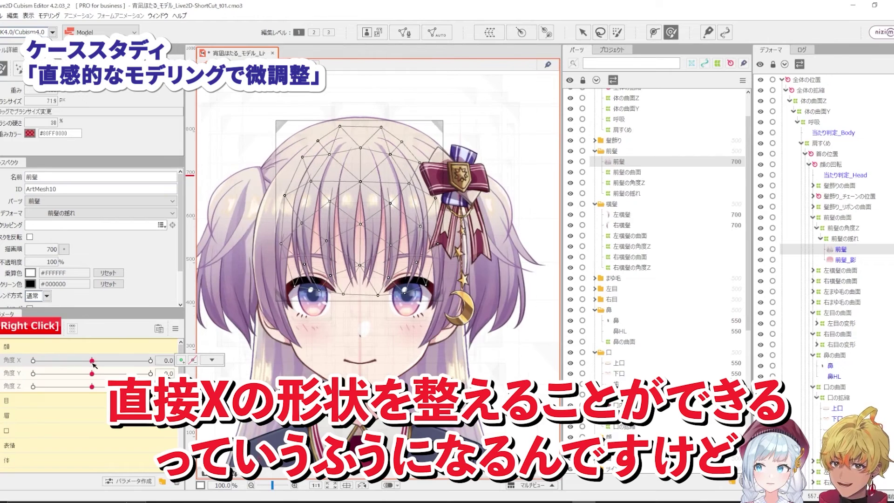
pyautogui.moveTo(92, 361)
pyautogui.mouseDown()
pyautogui.moveTo(24, 359)
pyautogui.moveTo(92, 360)
pyautogui.mouseUp()
pyautogui.rightClick(92, 360)
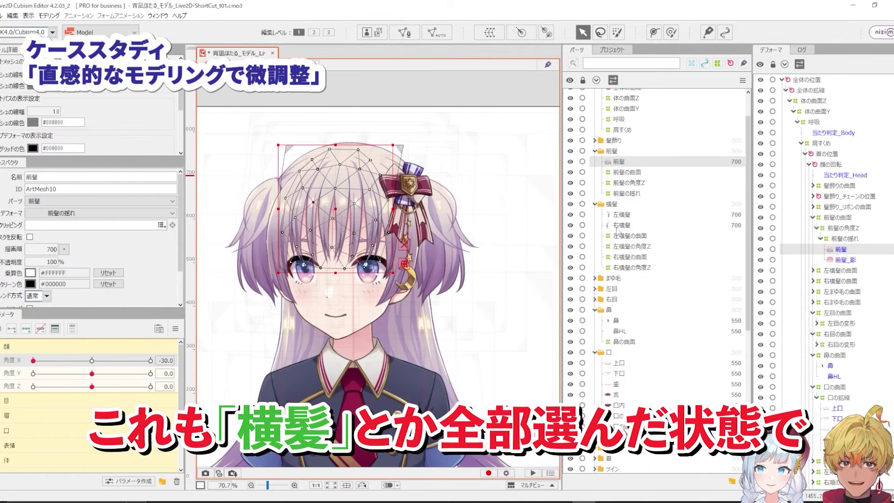
# Add 左横髪 and 右横髪 to the 前髪 selection, insert three keys on 角度 X, and set it to -30.0.
pyautogui.keyDown('ctrl'); pyautogui.click(622, 215); pyautogui.keyUp('ctrl')
pyautogui.keyDown('ctrl'); pyautogui.click(626, 225); pyautogui.keyUp('ctrl')
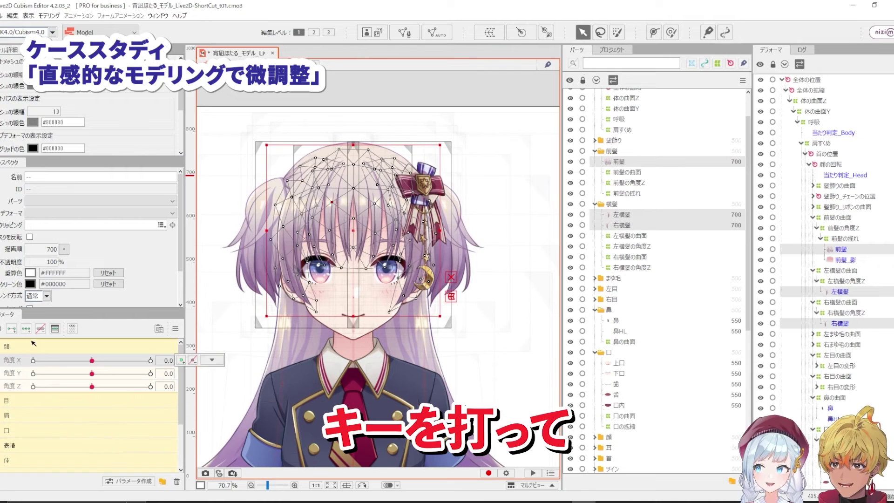
pyautogui.click(26, 329)
pyautogui.moveTo(91, 361); pyautogui.dragTo(33, 361)
# Hide the selection display and push the selected hair horizontally with the Deform Brush (変形ブラシツール) enlarged to about 244.
pyautogui.press('h')
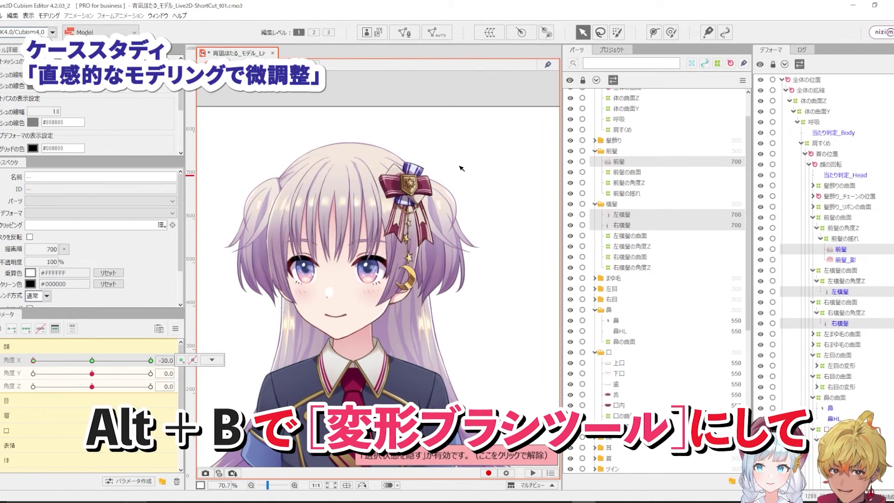
pyautogui.hotkey('alt', 'b')
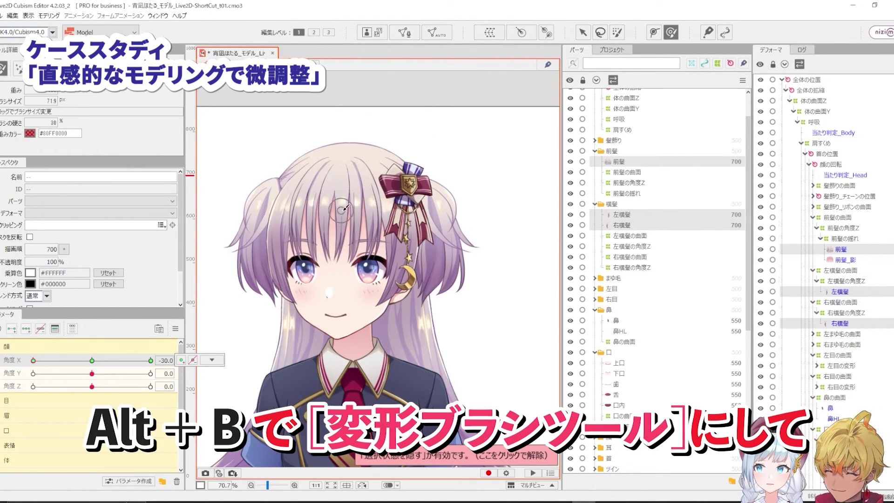
pyautogui.press('b')
pyautogui.moveTo(344, 210)
pyautogui.mouseDown()
pyautogui.moveTo(366, 212)
pyautogui.moveTo(303, 233)
pyautogui.moveTo(355, 234)
pyautogui.moveTo(306, 237)
pyautogui.mouseUp()
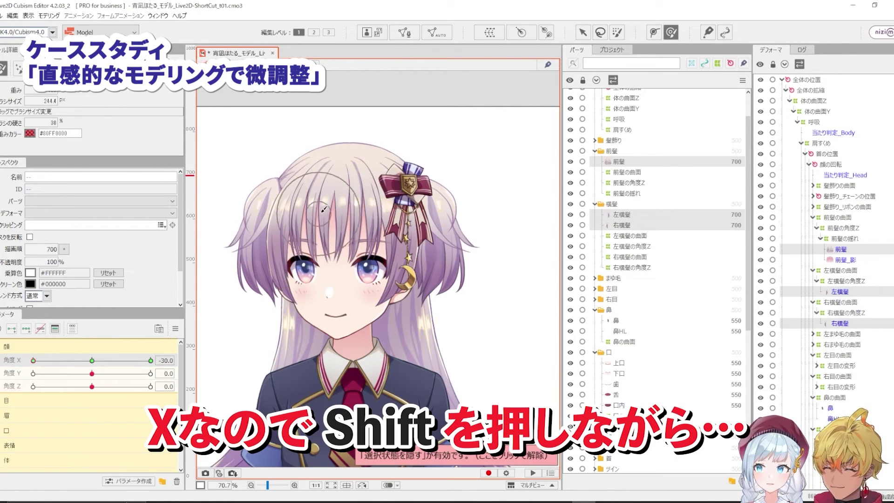
pyautogui.moveTo(351, 215)
pyautogui.mouseDown()
pyautogui.moveTo(386, 211)
pyautogui.moveTo(381, 215)
pyautogui.mouseUp()
pyautogui.moveTo(293, 222); pyautogui.dragTo(289, 222)
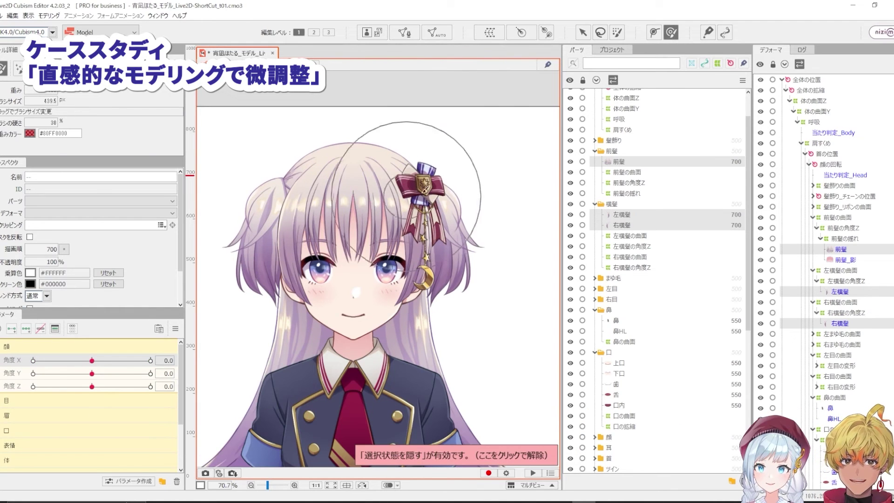
# Turn the head to 角度 X 30.0 and 角度 Y 30.0 to examine the hair shape under the enlarged brush.
pyautogui.moveTo(421, 179); pyautogui.dragTo(462, 177)
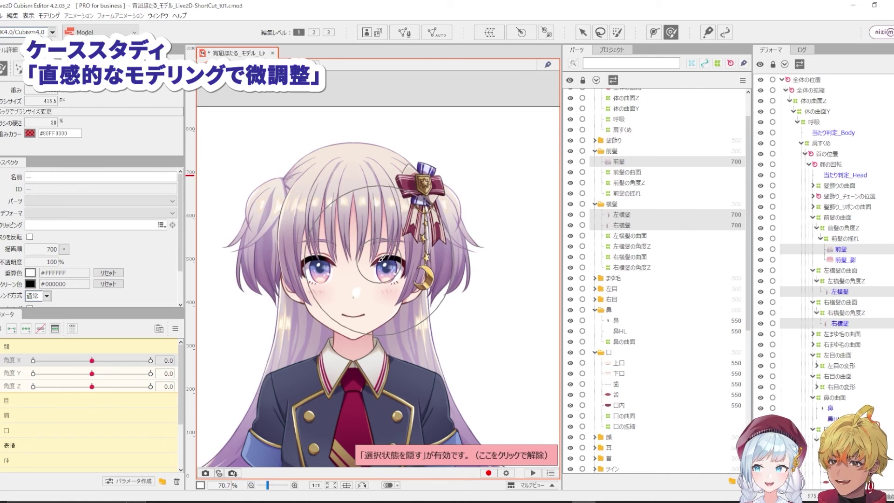
pyautogui.moveTo(92, 360); pyautogui.dragTo(150, 374)
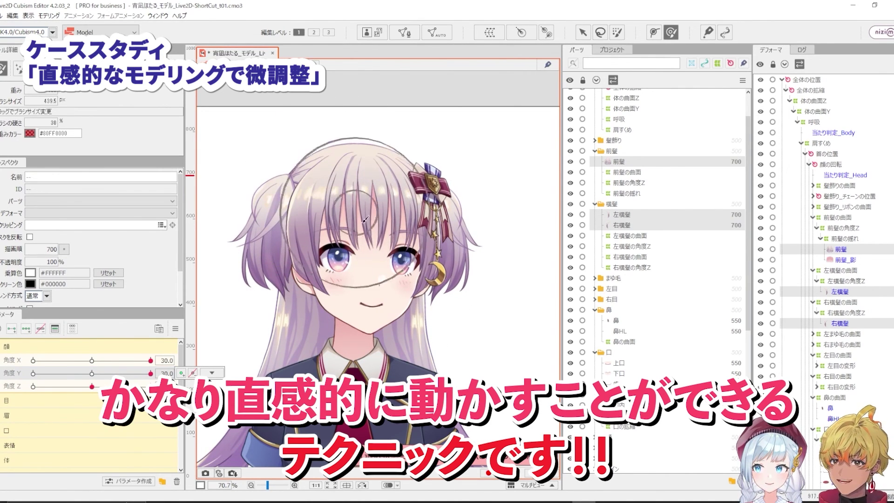